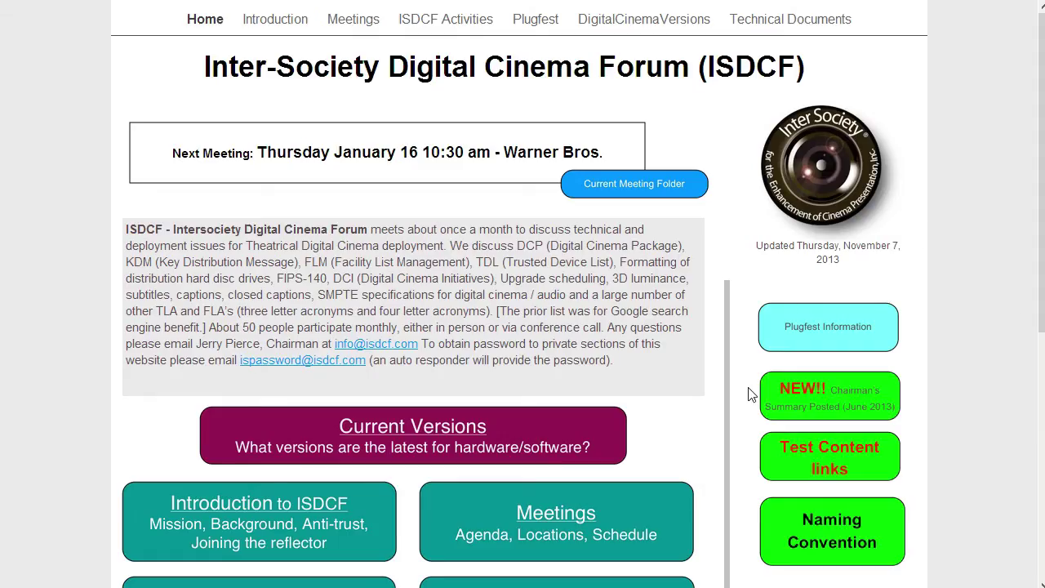
Open the ISDCF Test Content links page.
{"action": "left_click", "coordinate": [857, 456]}
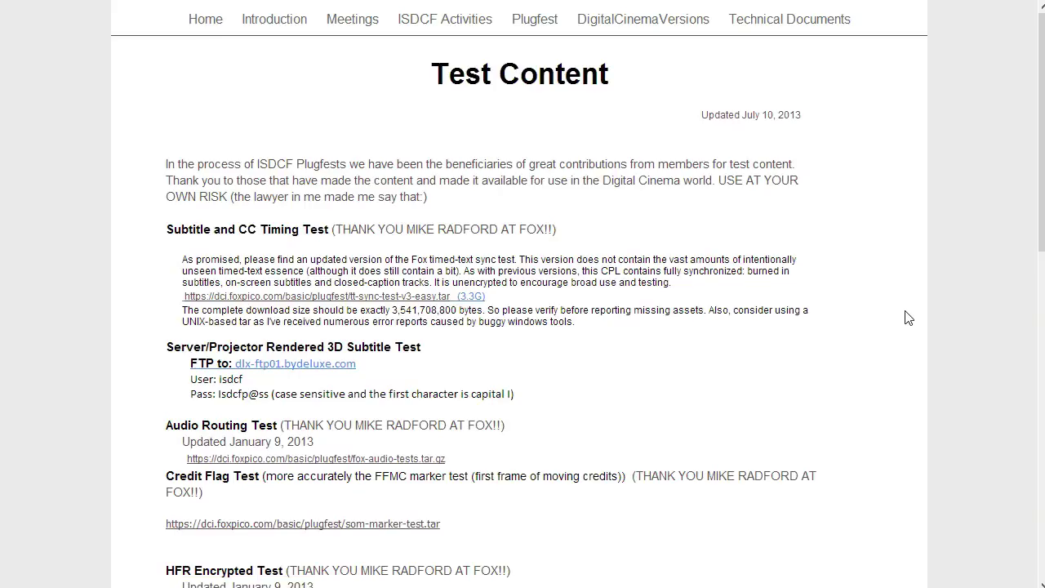
{"action": "scroll", "coordinate": [929, 281], "scroll_direction": "down", "scroll_amount": 10}
{"action": "scroll", "coordinate": [664, 233], "scroll_direction": "up", "scroll_amount": 2}
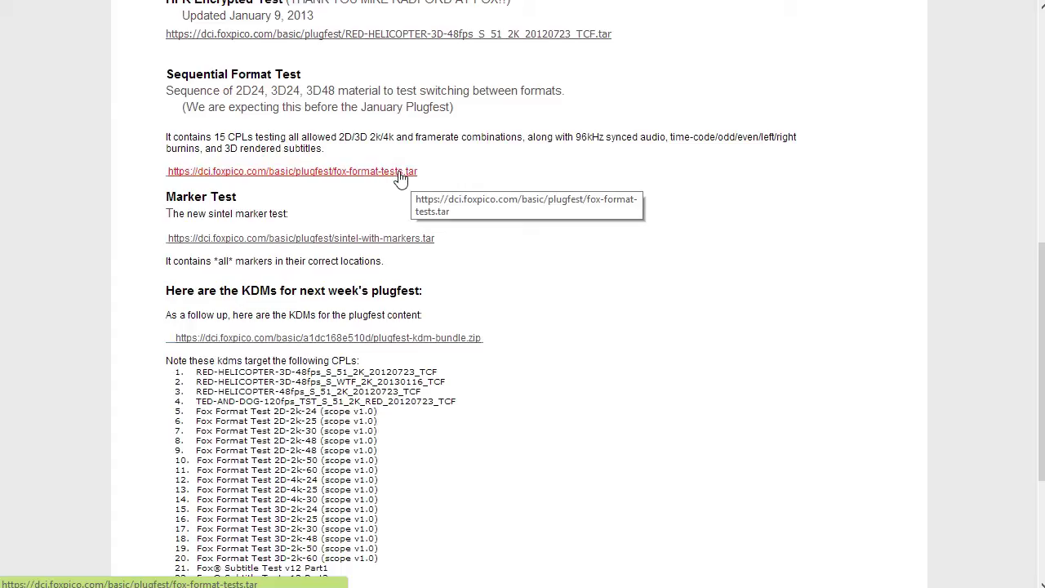
Start the 7.1 GB fox-format-tests.tar download, then cancel it and close the download bar.
{"action": "left_click", "coordinate": [400, 173]}
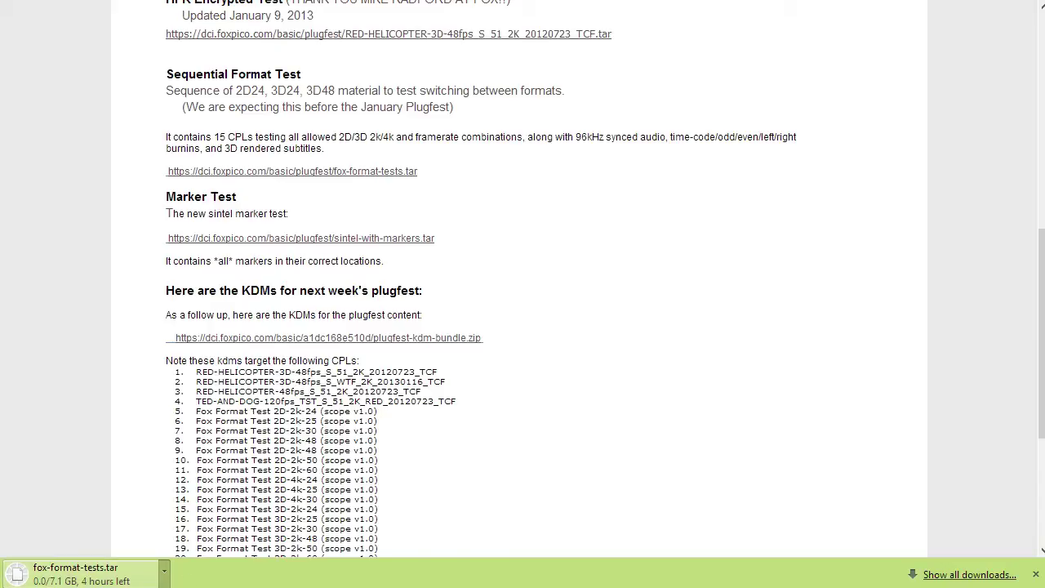
{"action": "left_click", "coordinate": [163, 571]}
{"action": "left_click", "coordinate": [196, 545]}
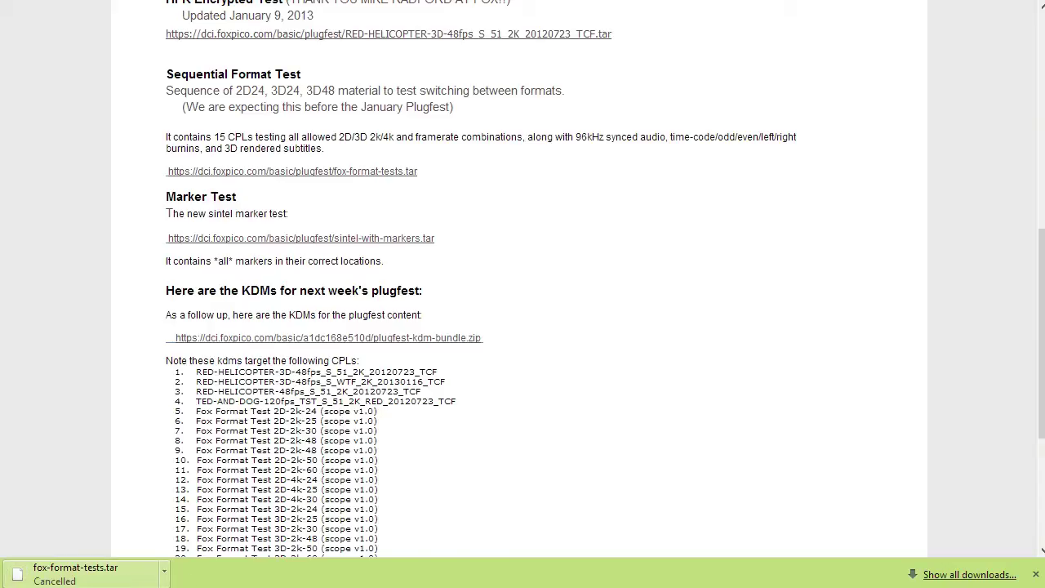
{"action": "left_click", "coordinate": [1036, 573]}
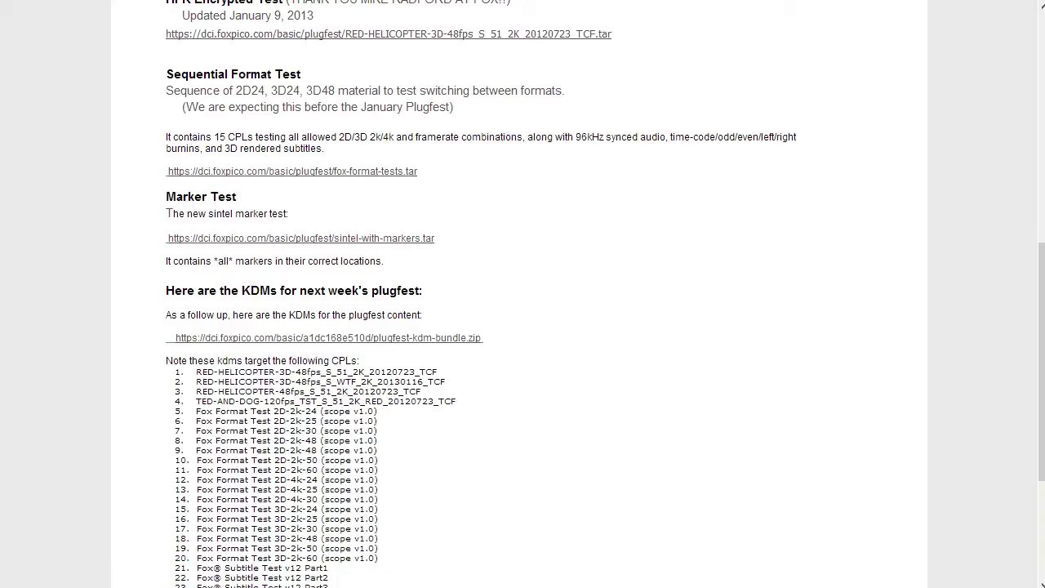
Bring the H: DCPS window into view and open the 7-Zip submenu for fox-format-tests.tar.
{"action": "left_click_drag", "start_coordinate": [1036, 172], "coordinate": [718, 170]}
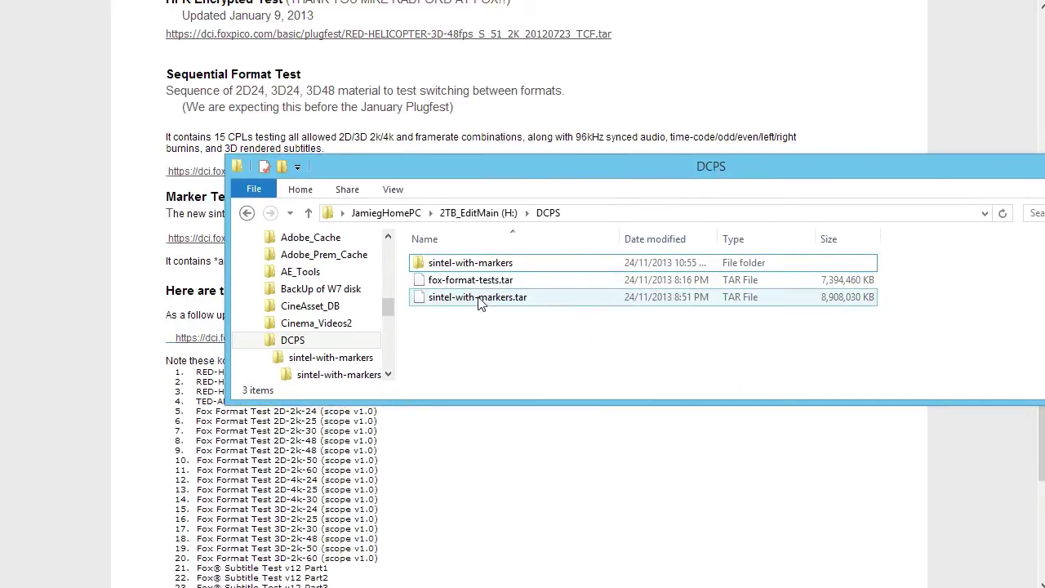
{"action": "left_click_drag", "start_coordinate": [519, 164], "coordinate": [511, 165]}
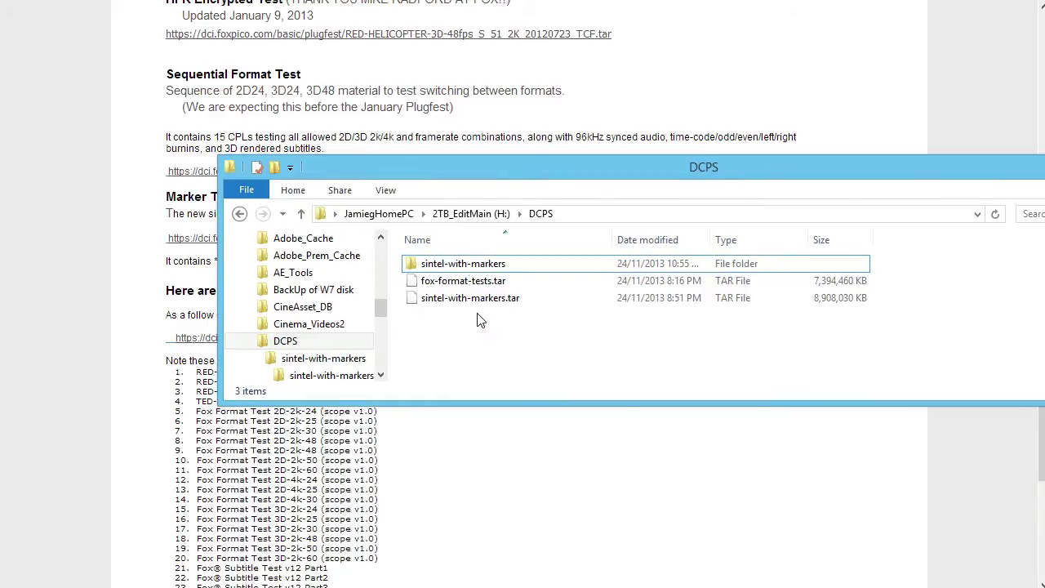
{"action": "left_click", "coordinate": [503, 271]}
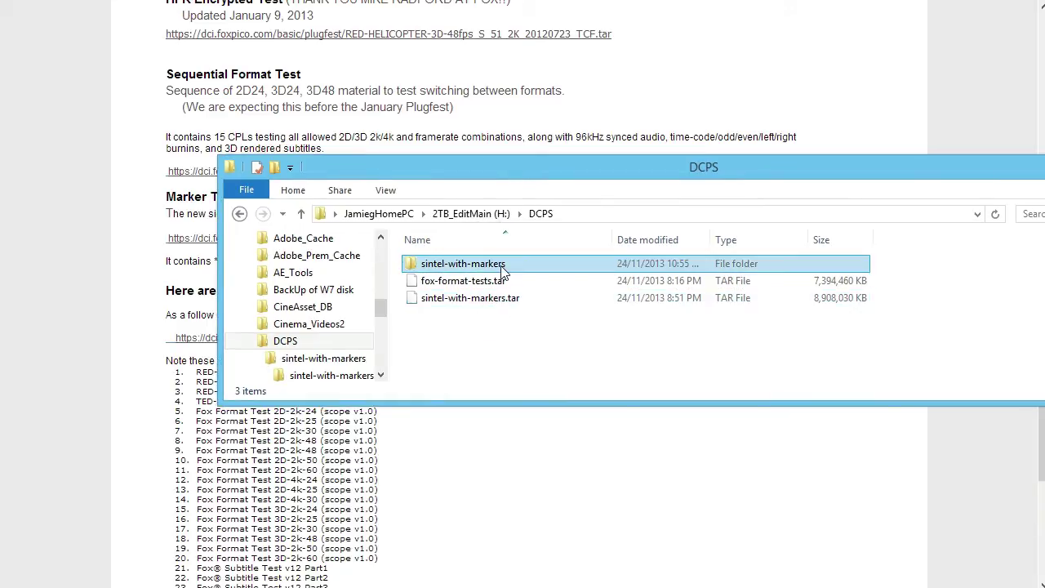
{"action": "left_click", "coordinate": [449, 289]}
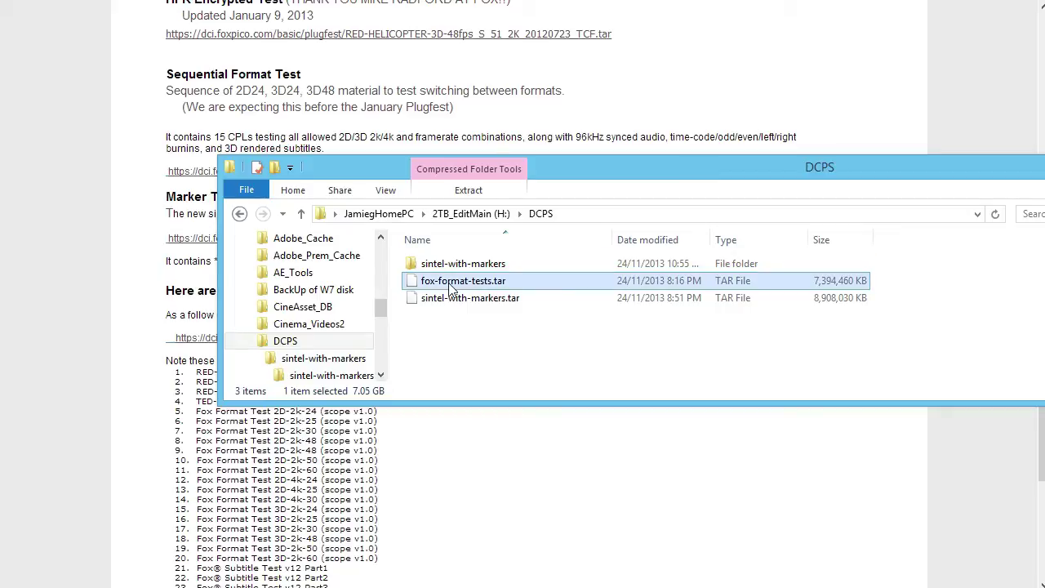
{"action": "right_click", "coordinate": [451, 289]}
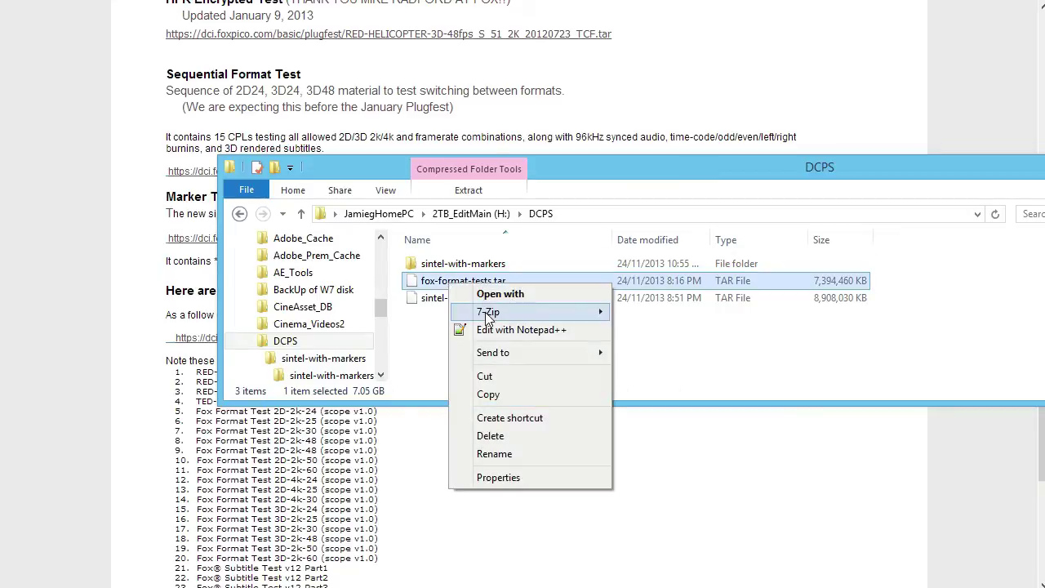
{"action": "mouse_move", "coordinate": [487, 315]}
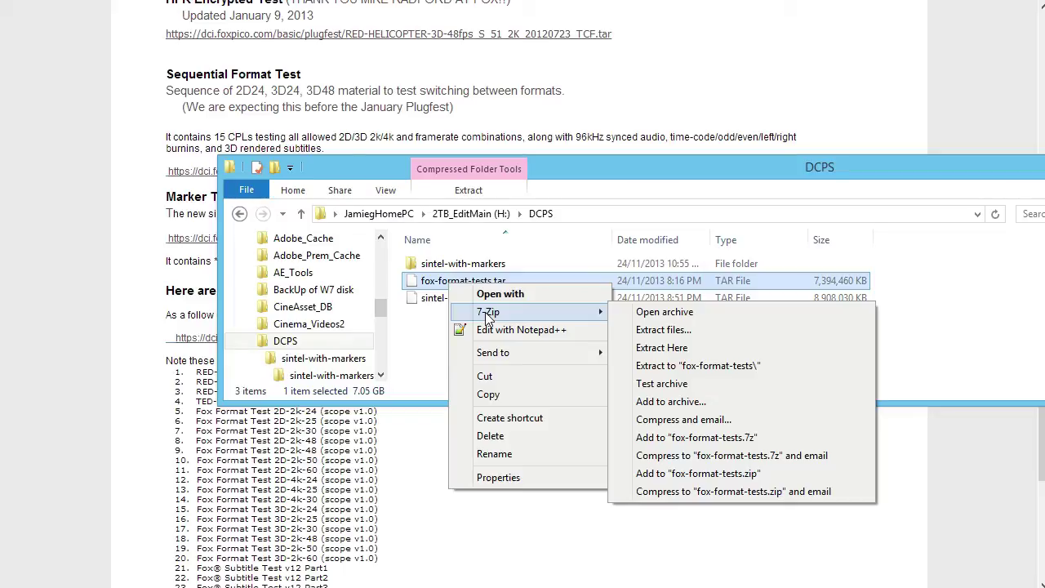
Extract fox-format-tests.tar into a fox-format-tests folder, then cancel the extraction at 8%.
{"action": "left_click", "coordinate": [700, 367]}
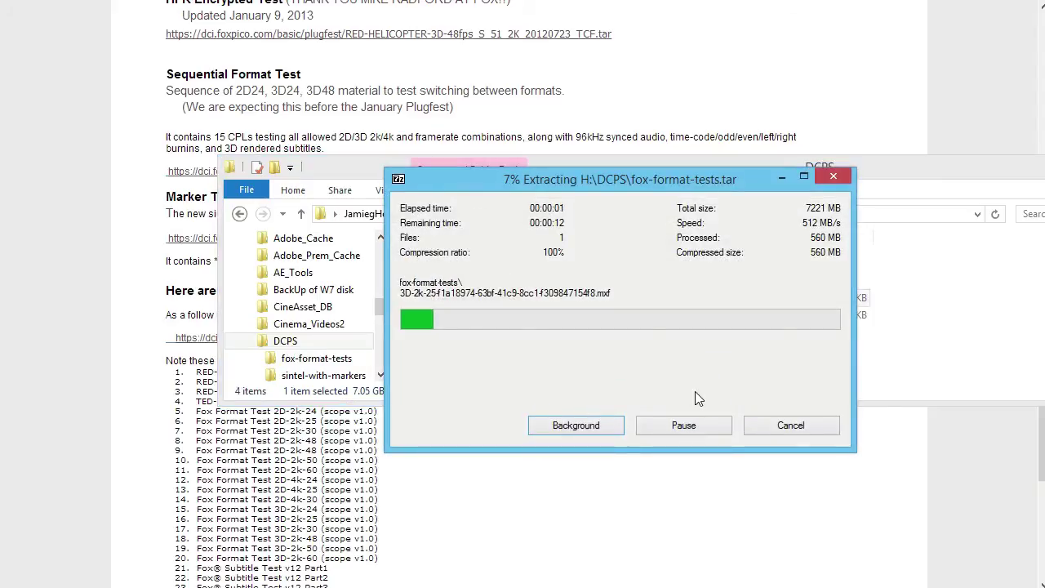
{"action": "left_click", "coordinate": [804, 426]}
{"action": "left_click", "coordinate": [558, 368]}
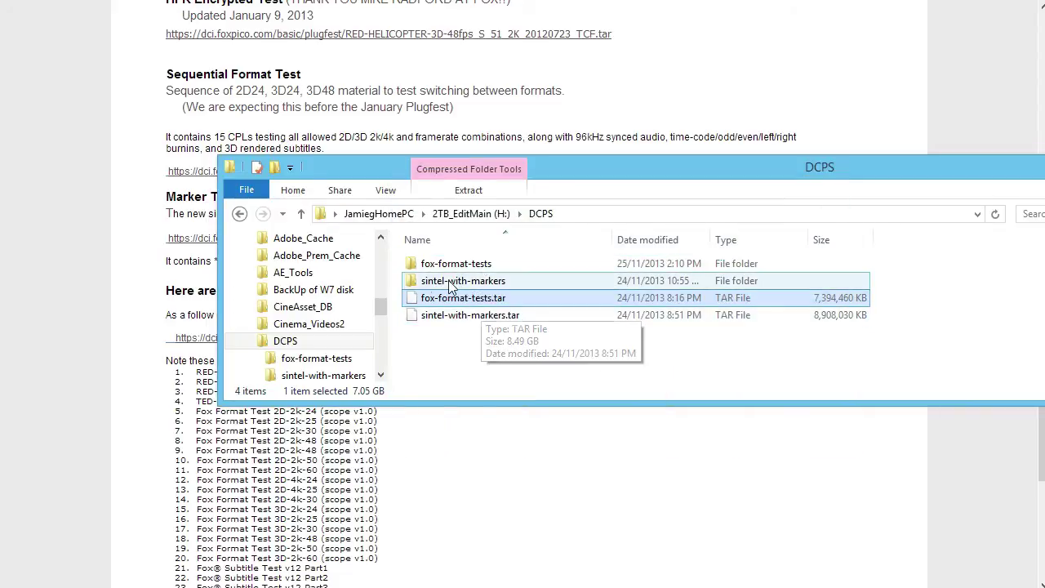
Check the inner sintel-with-markers DCP files, go back up, and bring the DCP-DISK (L:) window alongside.
{"action": "double_click", "coordinate": [453, 281]}
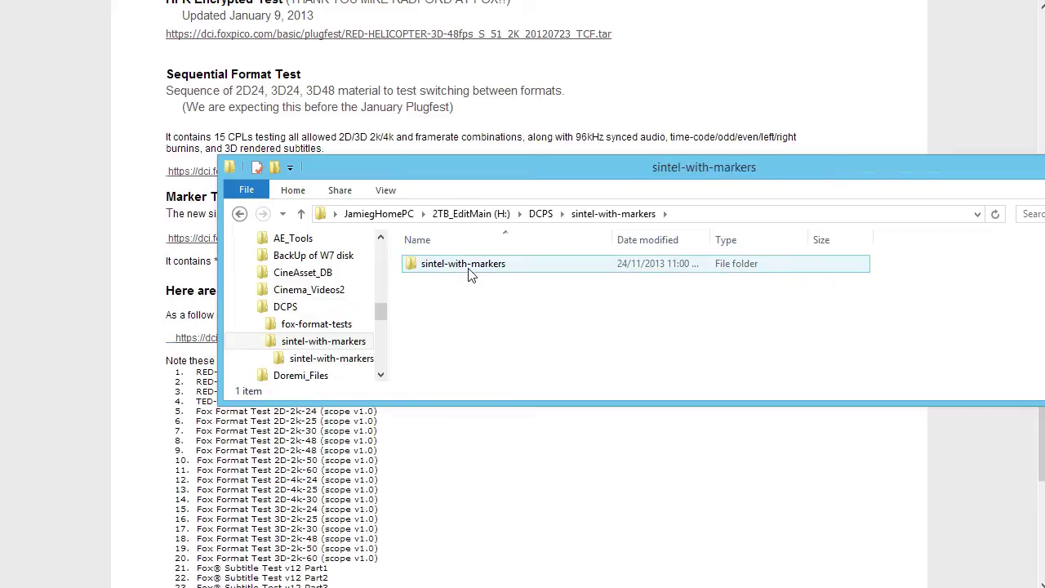
{"action": "double_click", "coordinate": [461, 268]}
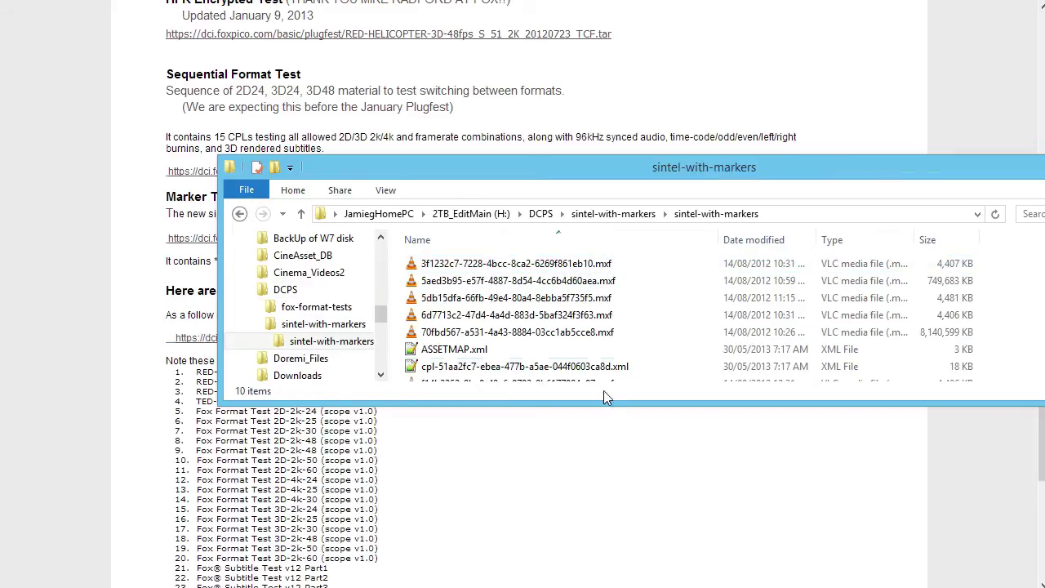
{"action": "left_click_drag", "start_coordinate": [602, 399], "coordinate": [620, 446]}
{"action": "key", "text": "BackSpace"}
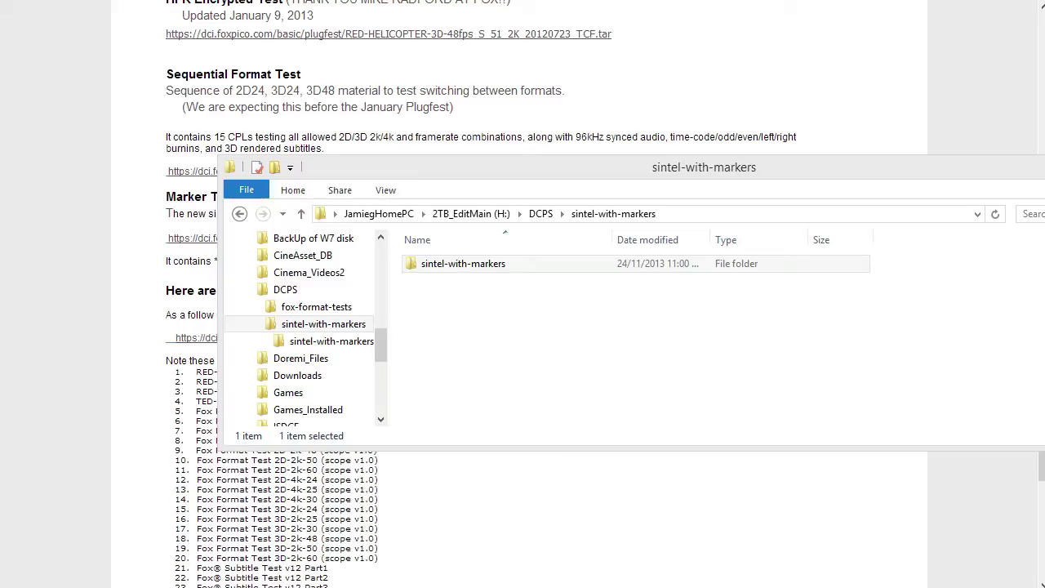
{"action": "left_click_drag", "start_coordinate": [1044, 102], "coordinate": [417, 128]}
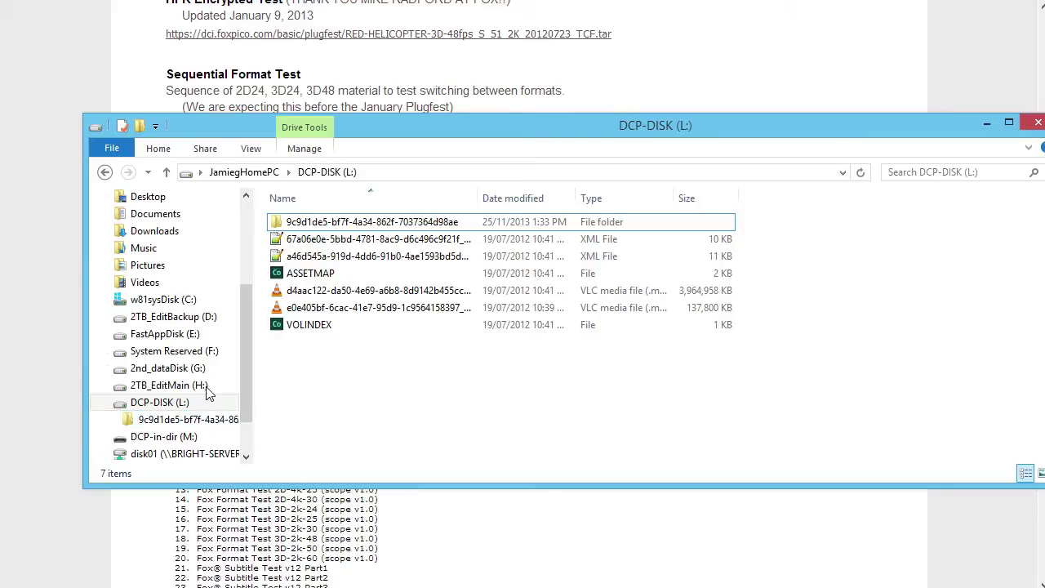
Create a new folder named dcp-orig at the root of DCP-DISK (L:).
{"action": "left_click", "coordinate": [168, 403]}
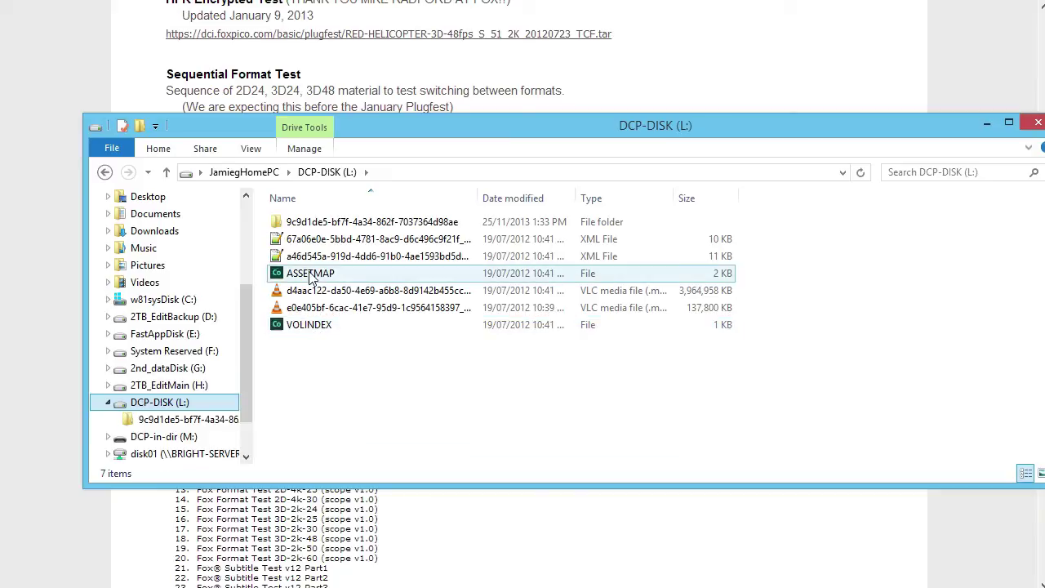
{"action": "right_click", "coordinate": [304, 375]}
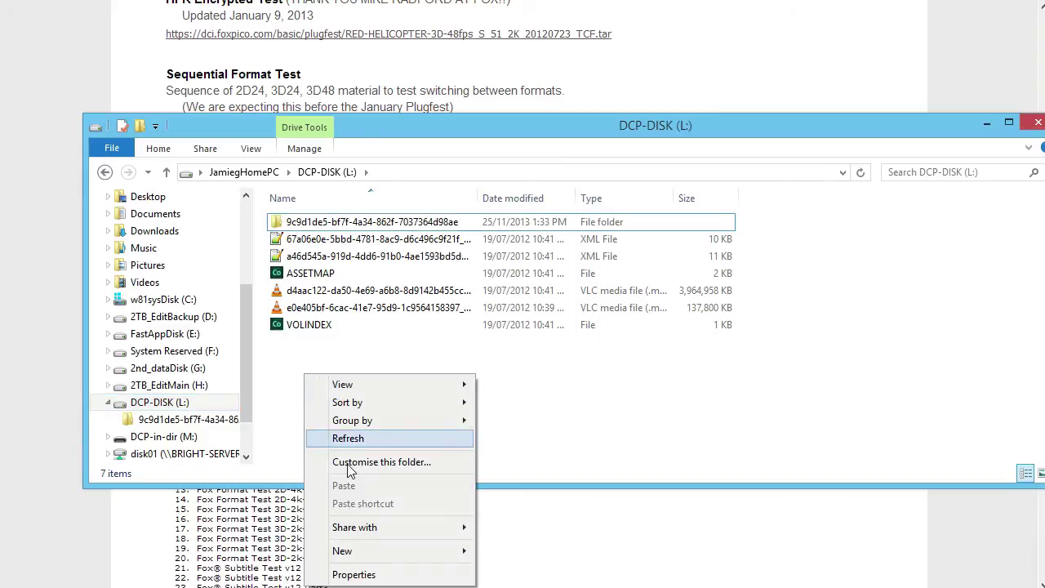
{"action": "left_click", "coordinate": [348, 438]}
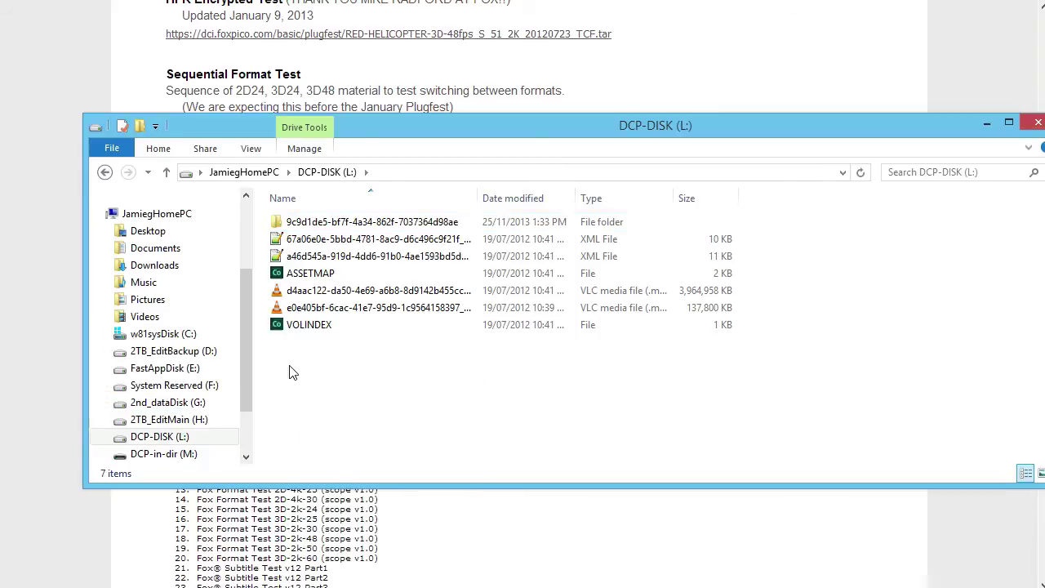
{"action": "right_click", "coordinate": [291, 367]}
{"action": "mouse_move", "coordinate": [370, 541]}
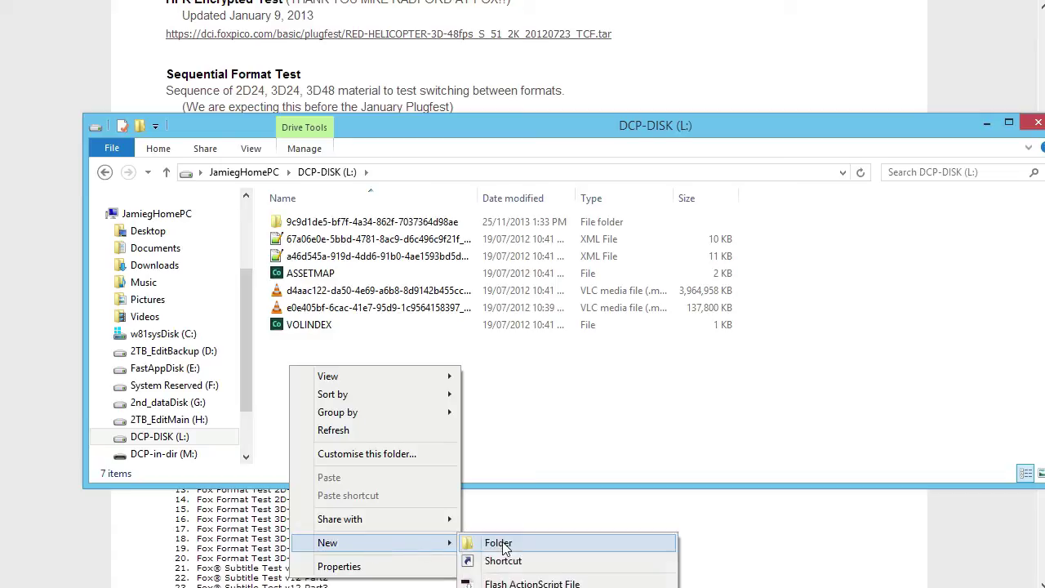
{"action": "left_click", "coordinate": [504, 545]}
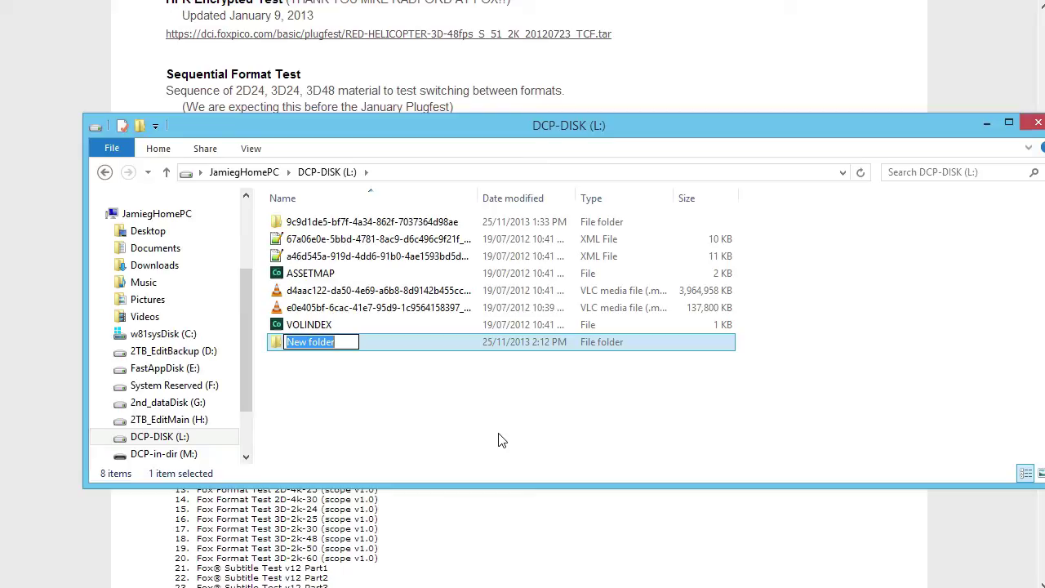
{"action": "type", "text": "dco"}
{"action": "key", "text": "BackSpace"}
{"action": "type", "text": "p-orig"}
{"action": "key", "text": "Return"}
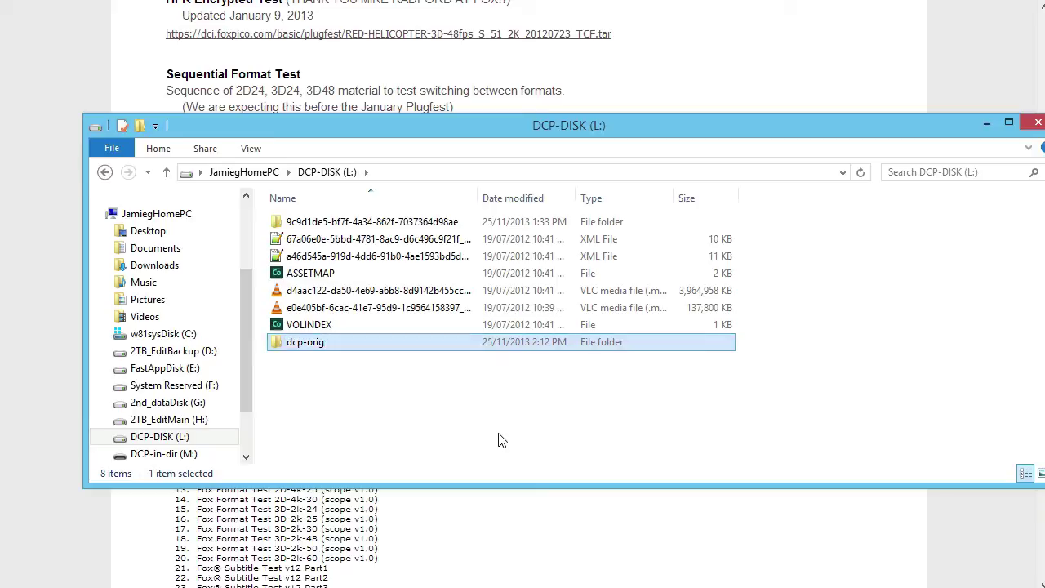
Move the seven old DCP items into dcp-orig, verify them, and rearrange the windows.
{"action": "left_click", "coordinate": [344, 320]}
{"action": "key", "text": "shift+Up"}
{"action": "key", "text": "shift+Up"}
{"action": "key", "text": "shift+Up"}
{"action": "key", "text": "shift+Up"}
{"action": "key", "text": "shift+Up"}
{"action": "key", "text": "shift+Up"}
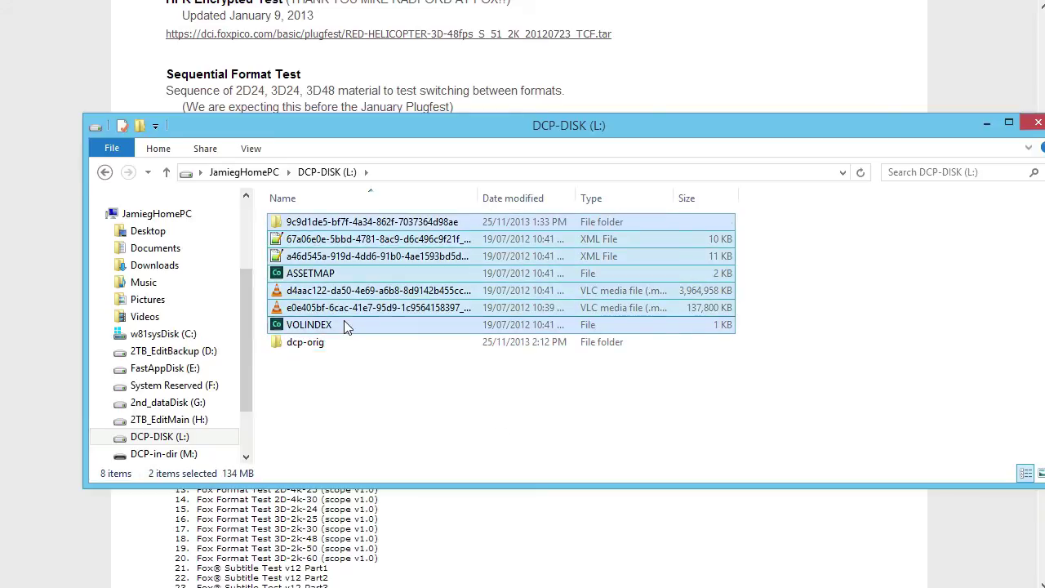
{"action": "left_click_drag", "start_coordinate": [344, 324], "coordinate": [312, 346]}
{"action": "double_click", "coordinate": [326, 223]}
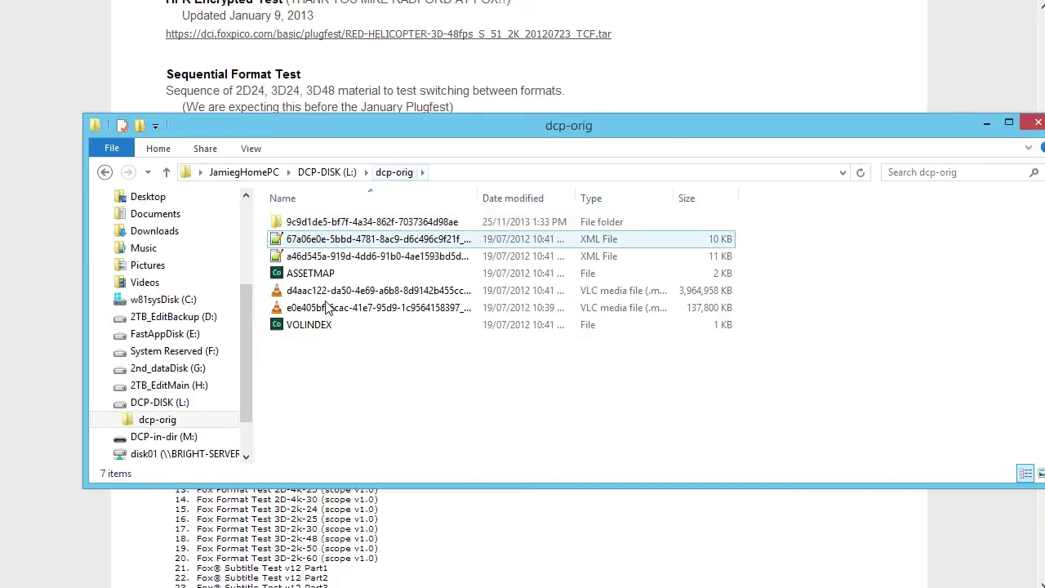
{"action": "left_click", "coordinate": [326, 172]}
{"action": "left_click_drag", "start_coordinate": [373, 127], "coordinate": [375, 220]}
{"action": "left_click_drag", "start_coordinate": [383, 173], "coordinate": [356, 83]}
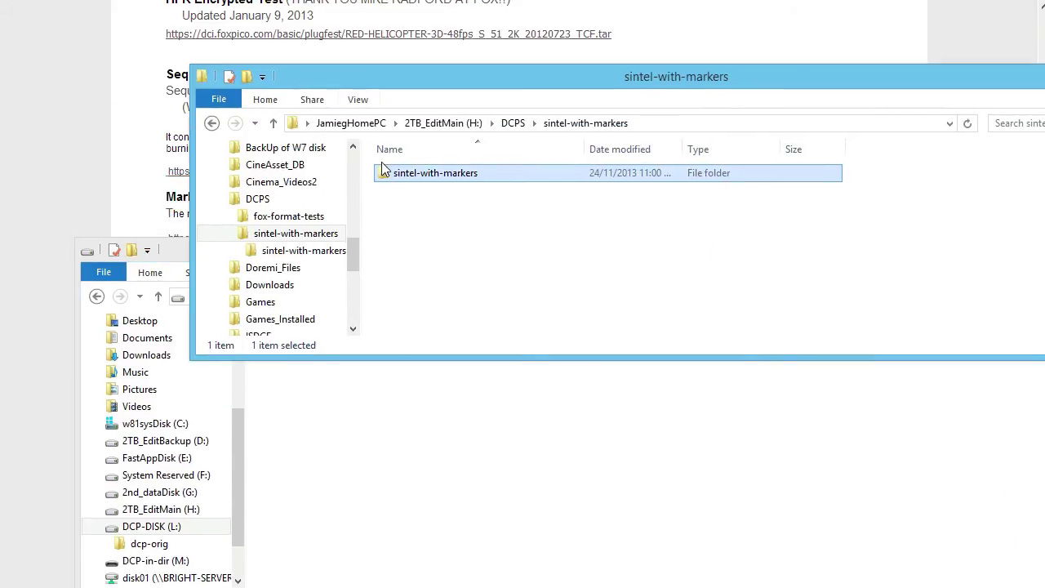
Drag the sintel-with-markers folder from H:\DCPS onto DCP-DISK (L:) and let its 11-item copy run.
{"action": "left_click_drag", "start_coordinate": [415, 173], "coordinate": [381, 416]}
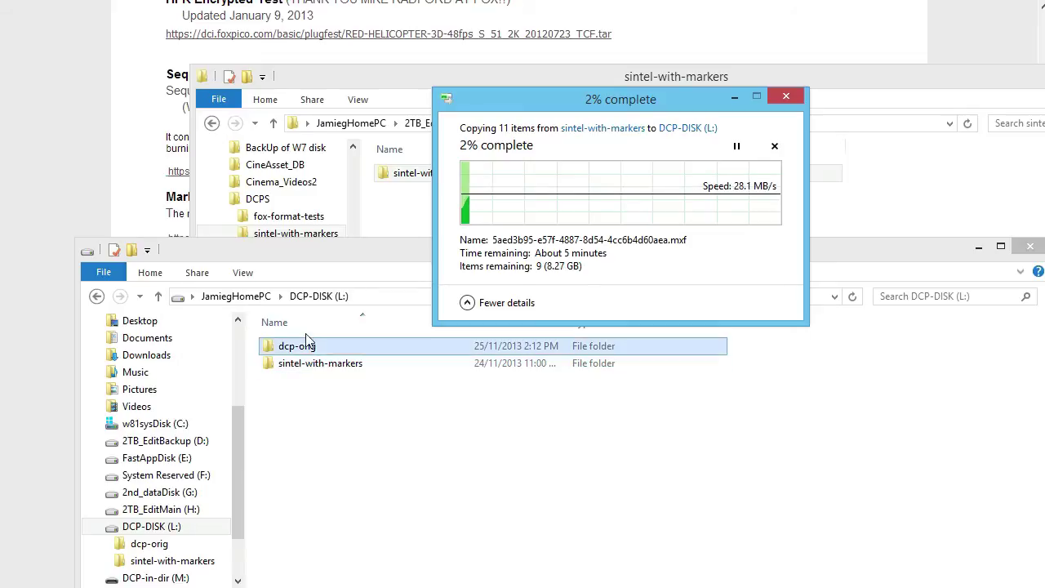
{"action": "left_click", "coordinate": [307, 369]}
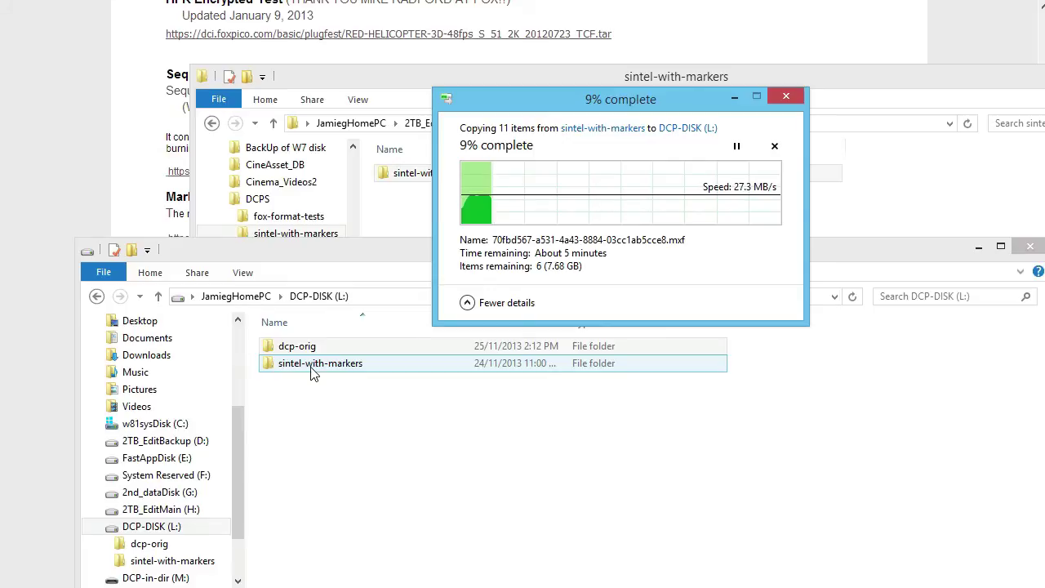
{"action": "left_click", "coordinate": [302, 349]}
{"action": "left_click", "coordinate": [295, 365]}
{"action": "left_click", "coordinate": [306, 353]}
{"action": "left_click", "coordinate": [307, 366]}
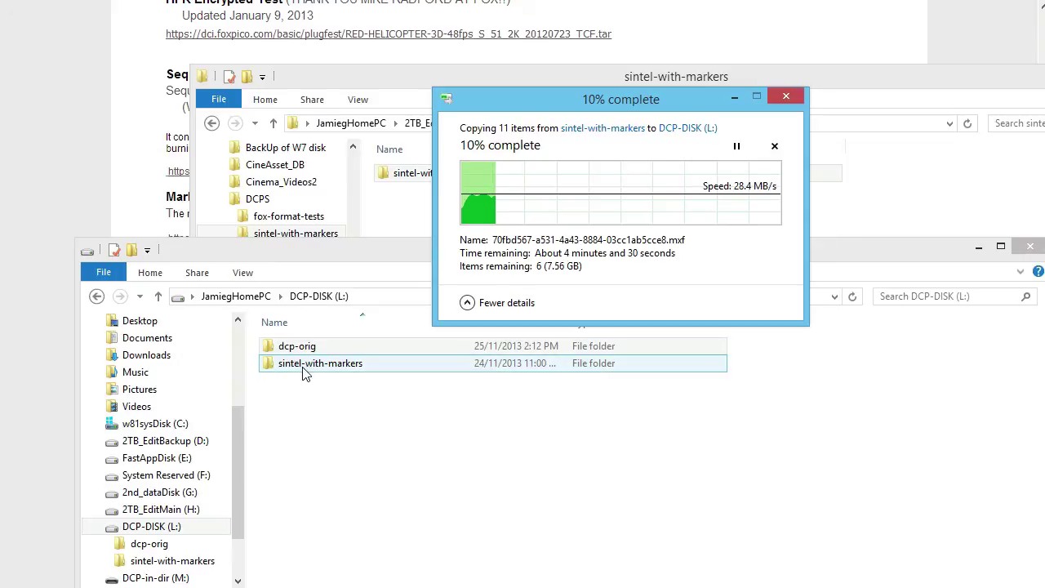
{"action": "left_click", "coordinate": [304, 350]}
{"action": "left_click", "coordinate": [309, 366]}
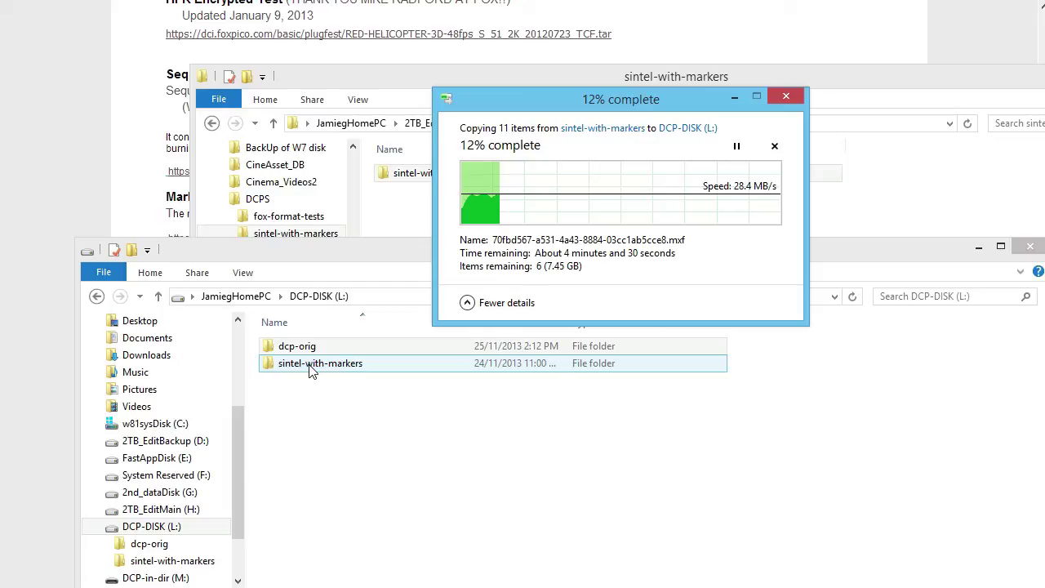
{"action": "left_click", "coordinate": [510, 140]}
{"action": "left_click_drag", "start_coordinate": [529, 103], "coordinate": [509, 113]}
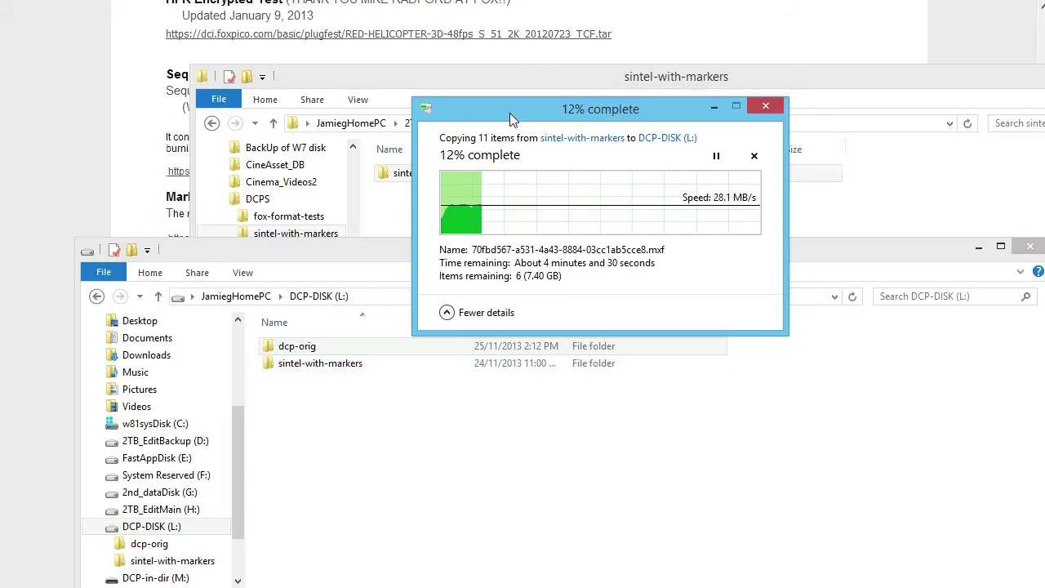